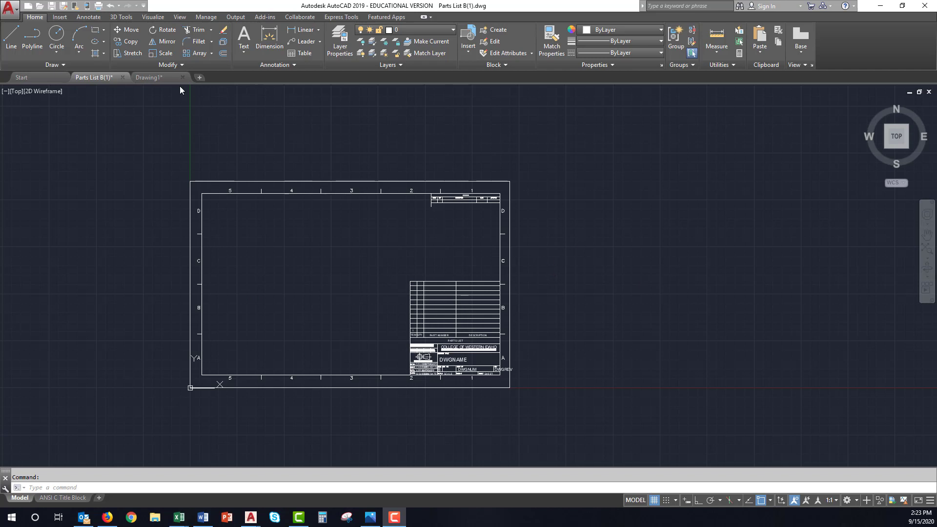
# Compare the dimensioned table in Drawing1 with the title block sheet in Parts List B(1)
pyautogui.click(150, 76)
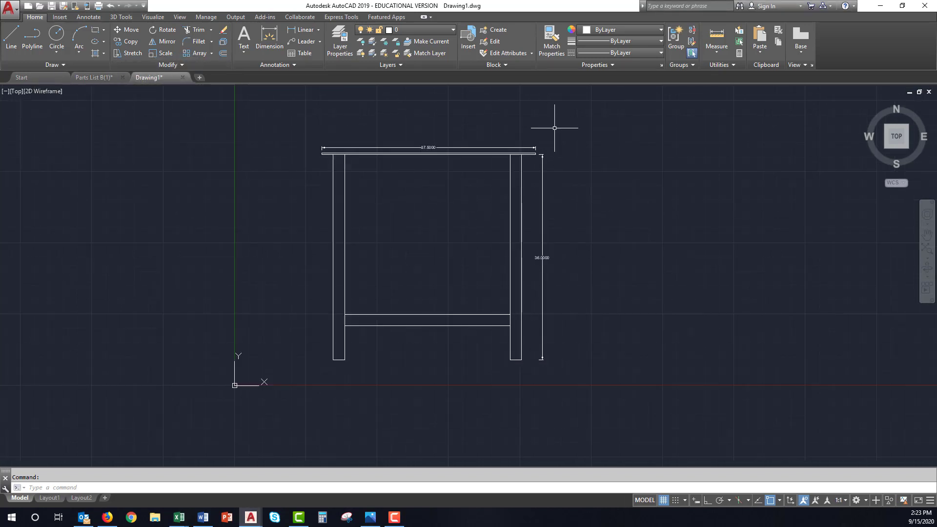
pyautogui.scroll(2, 554, 130)
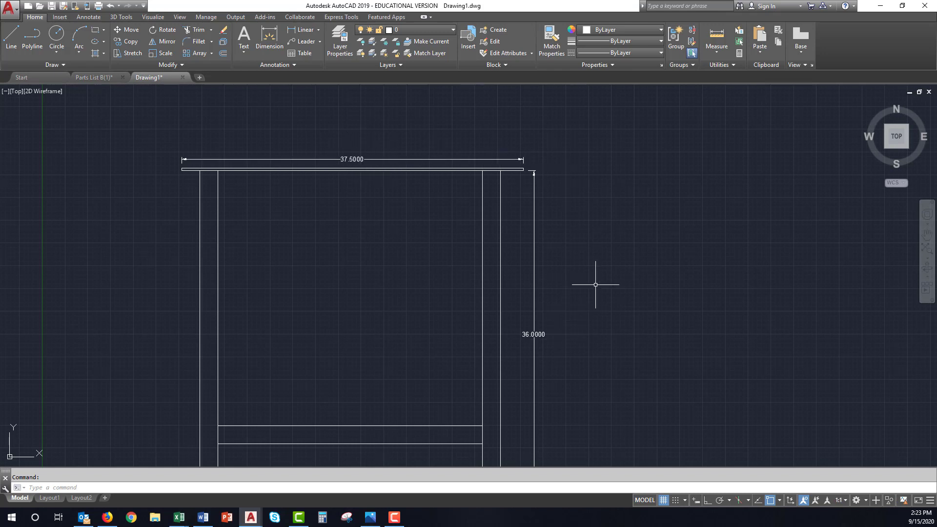
pyautogui.scroll(-2, 612, 272)
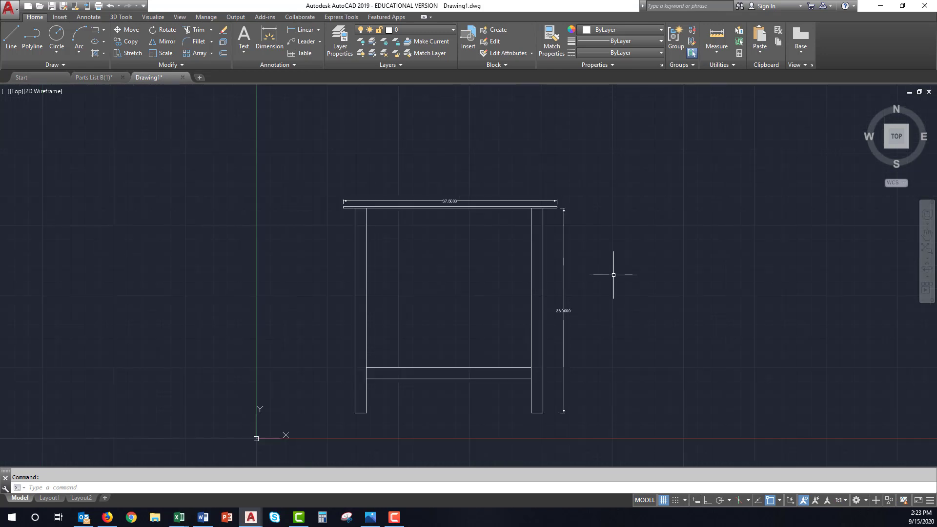
pyautogui.click(99, 78)
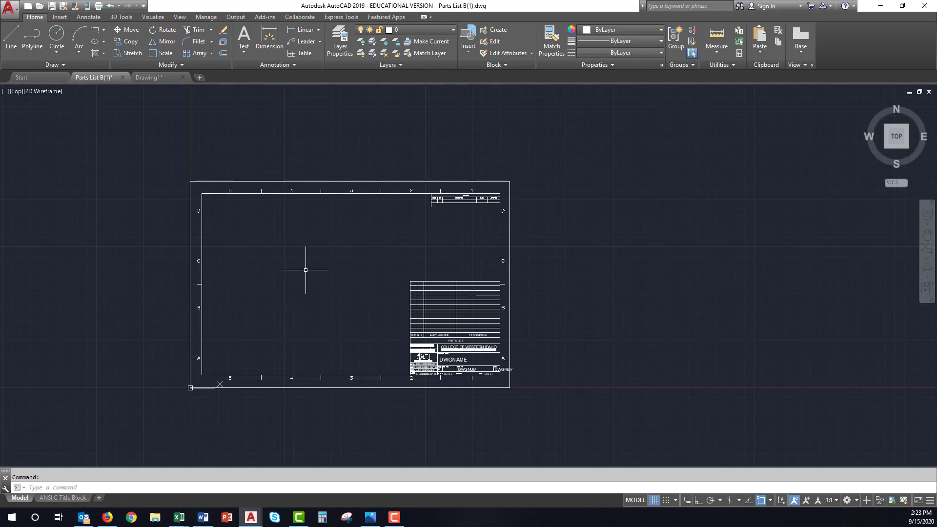
# Copy the whole table with its dimensions in Drawing1, using the left leg's lower outer corner as base point
pyautogui.click(153, 79)
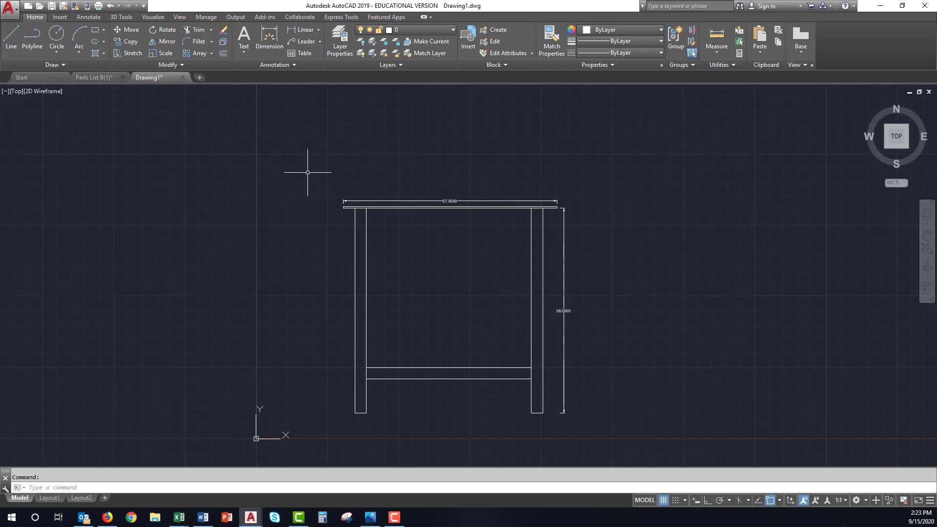
pyautogui.moveTo(307, 172)
pyautogui.mouseDown()
pyautogui.moveTo(623, 176)
pyautogui.moveTo(632, 368)
pyautogui.moveTo(590, 424)
pyautogui.moveTo(335, 429)
pyautogui.moveTo(330, 372)
pyautogui.mouseUp()
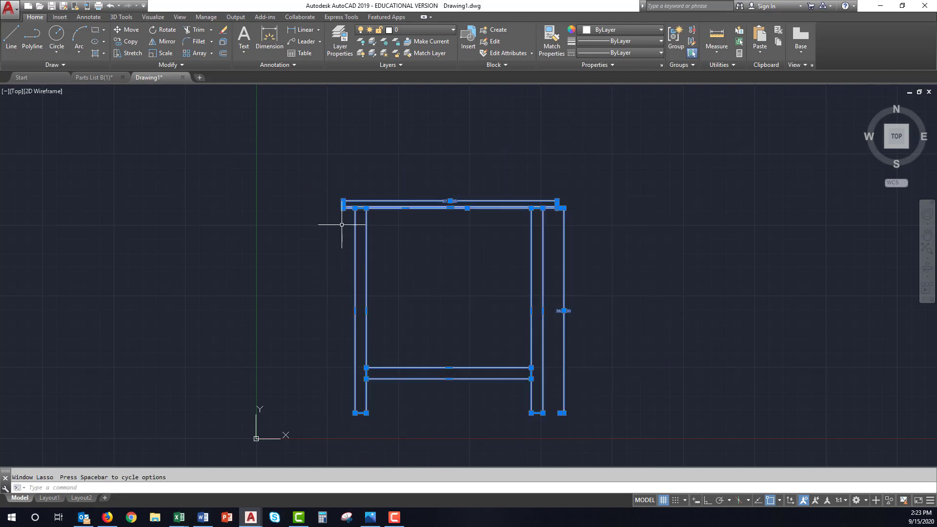
pyautogui.rightClick(355, 208)
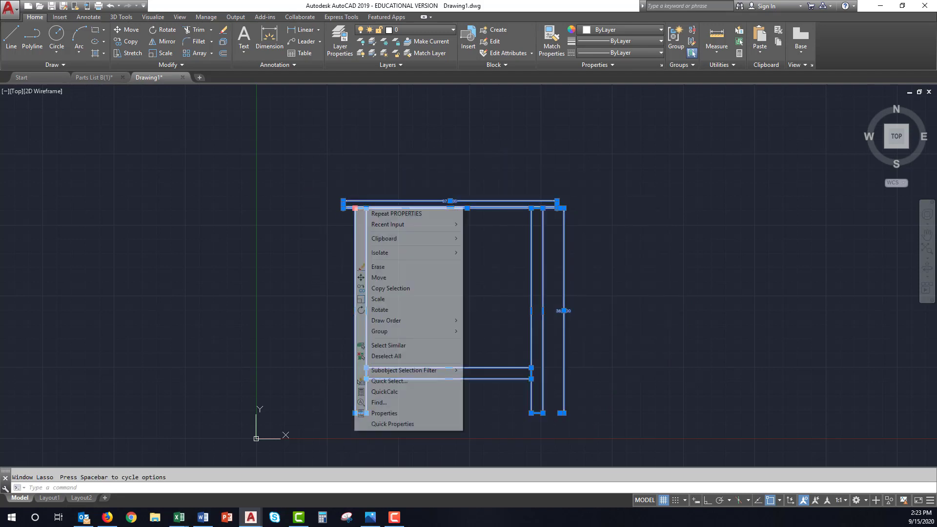
pyautogui.moveTo(416, 236)
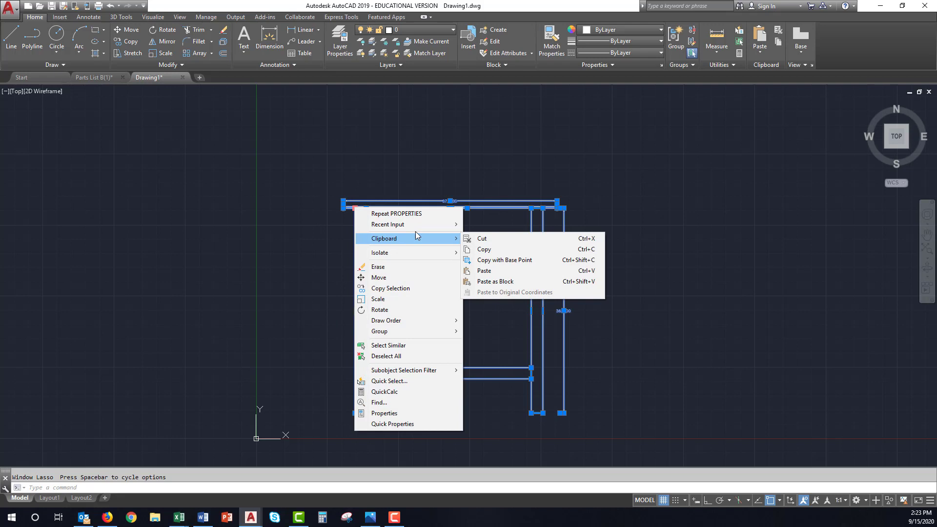
pyautogui.click(487, 261)
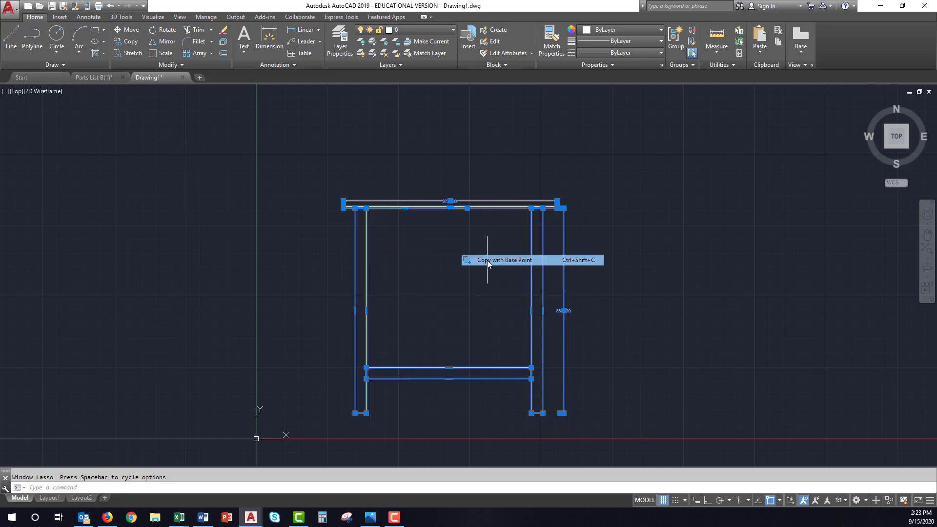
pyautogui.click(354, 412)
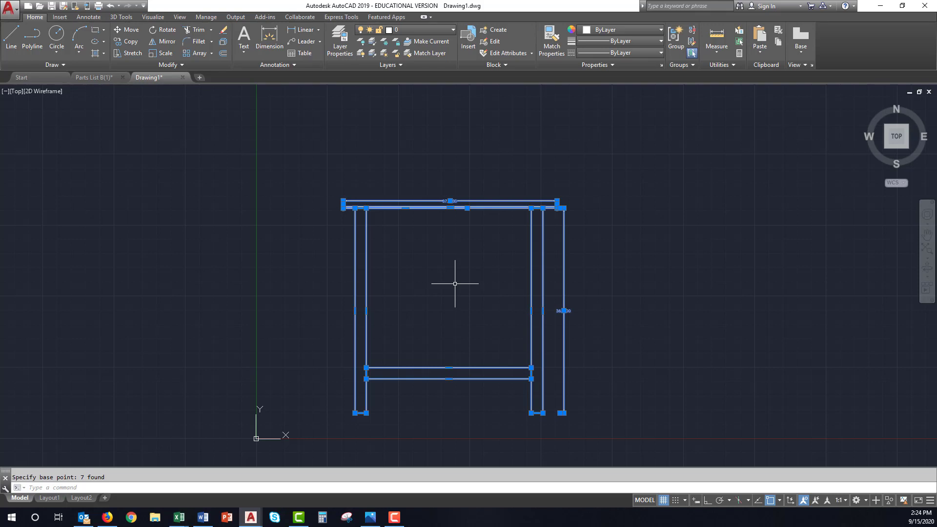
pyautogui.press('Return')
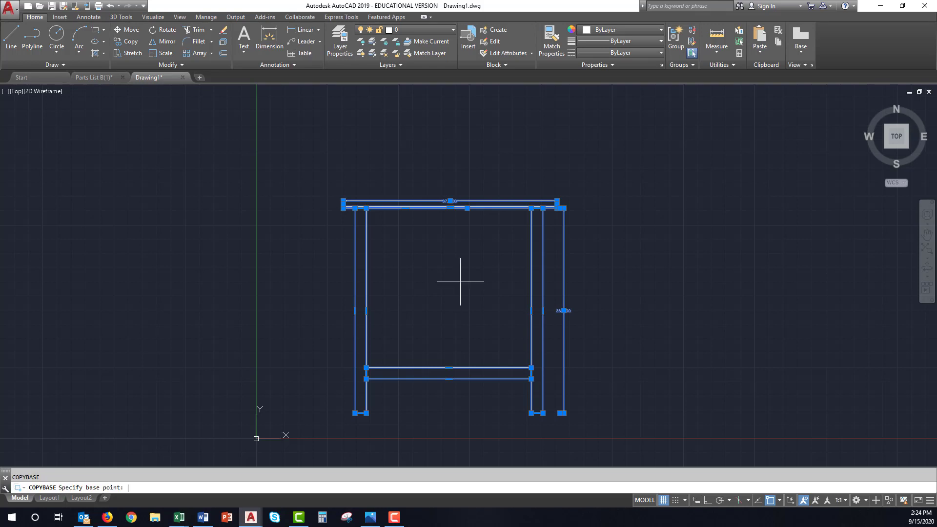
# Paste the full-size table into Parts List B(1), placing its base point inside the border's lower-left area
pyautogui.click(100, 78)
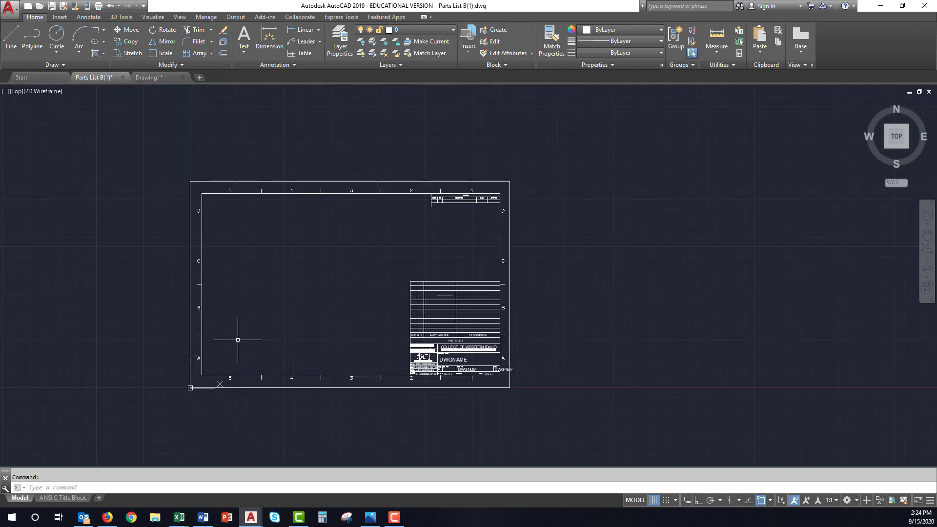
pyautogui.rightClick(238, 341)
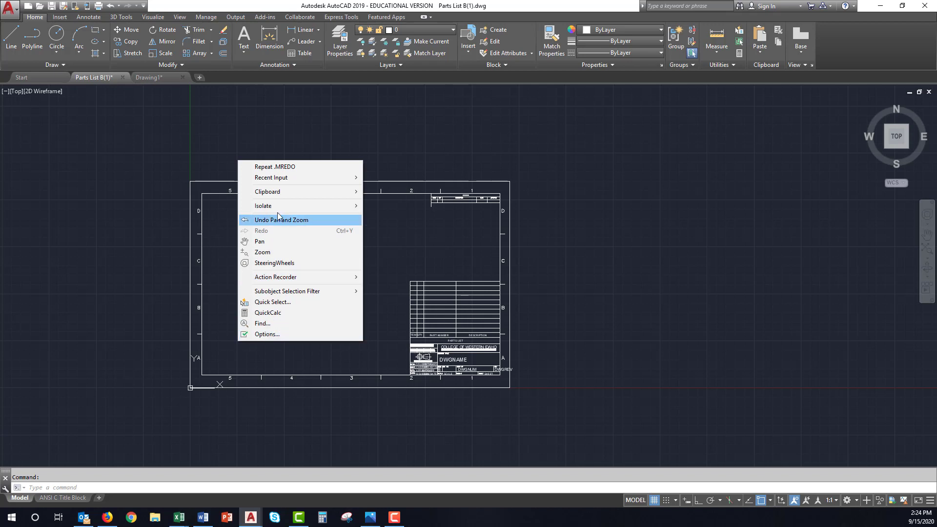
pyautogui.moveTo(274, 196)
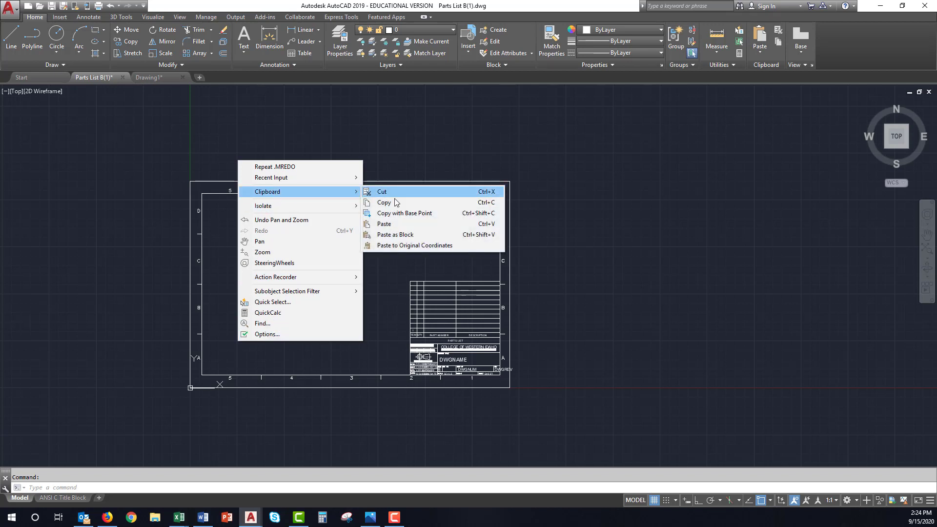
pyautogui.click(403, 224)
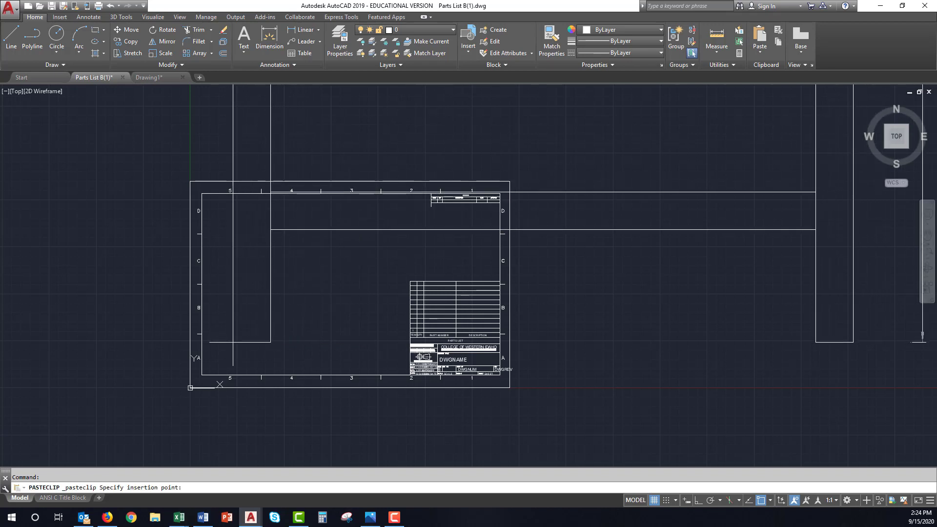
pyautogui.scroll(-6, 626, 305)
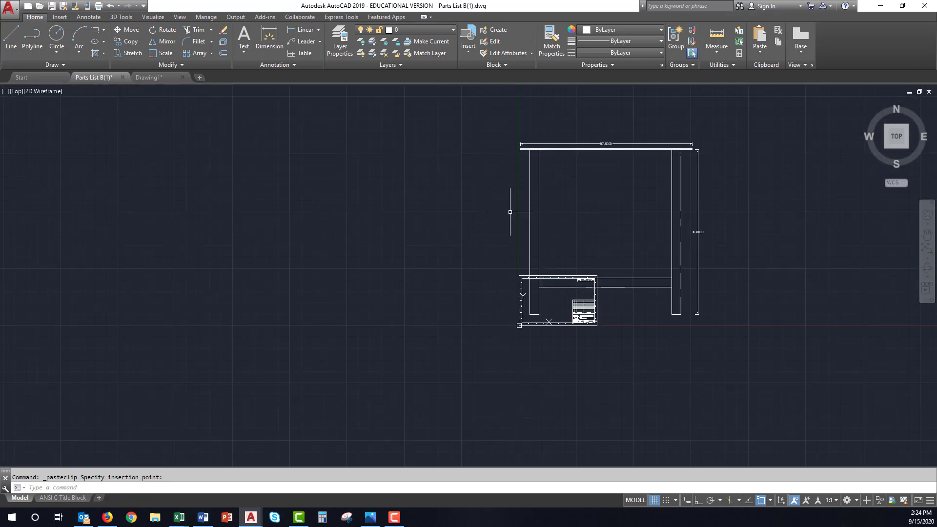
pyautogui.moveTo(473, 229)
pyautogui.mouseDown(button='middle')
pyautogui.moveTo(387, 284)
pyautogui.moveTo(289, 299)
pyautogui.mouseUp(button='middle')
pyautogui.scroll(2, 307, 318)
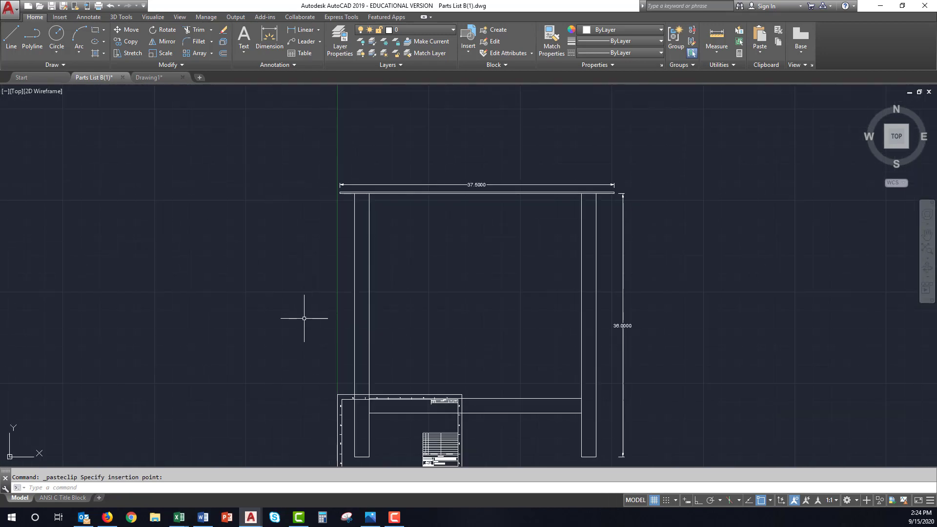
pyautogui.moveTo(219, 329); pyautogui.dragTo(221, 284, button='middle')
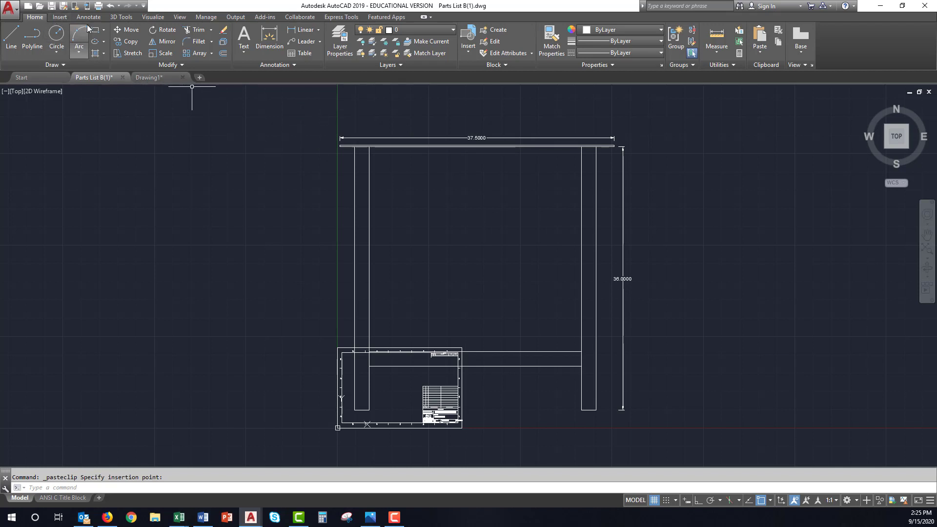
# Undo the paste of the full-size table in Parts List B(1)
pyautogui.click(110, 5)
pyautogui.click(110, 6)
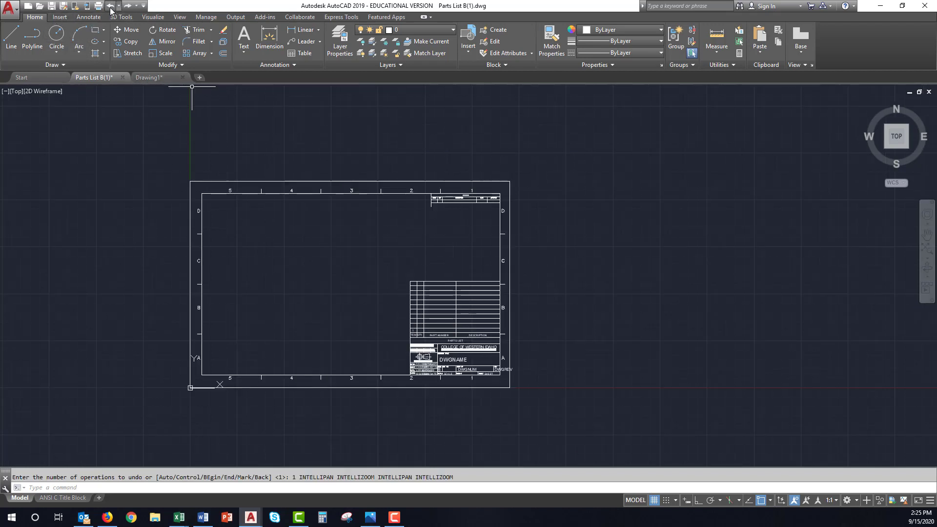
pyautogui.scroll(-2, 512, 170)
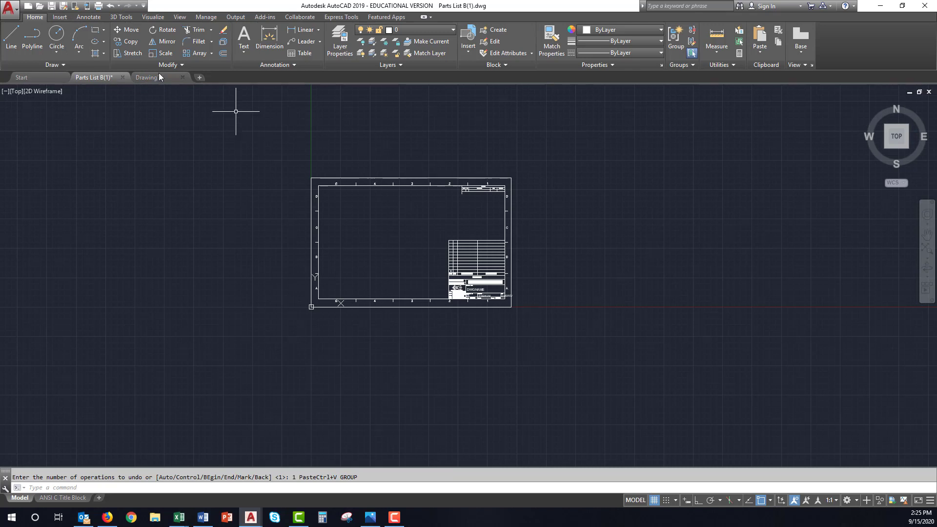
pyautogui.moveTo(212, 151)
pyautogui.mouseDown(button='middle')
pyautogui.moveTo(188, 174)
pyautogui.moveTo(50, 215)
pyautogui.mouseUp(button='middle')
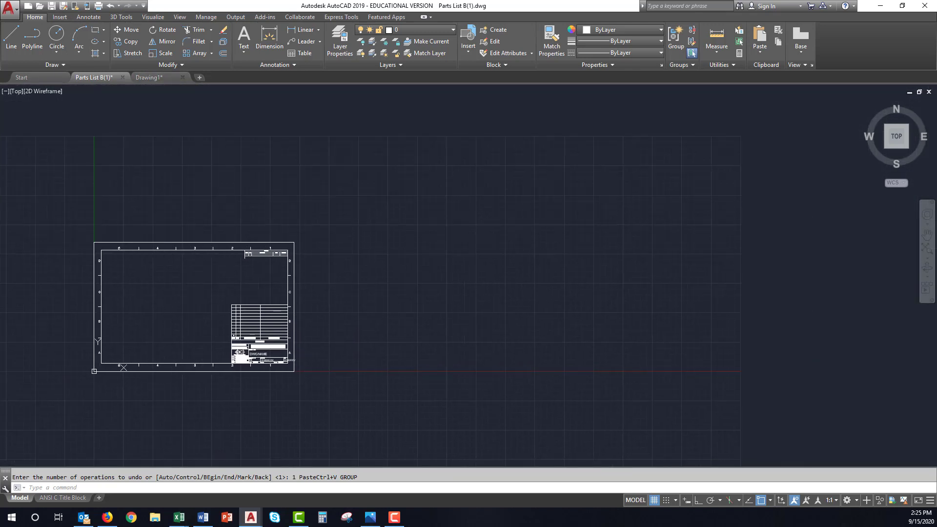
# Scale the whole table and its dimensions in Drawing1 by a factor of .1 about the left leg's lower outer corner
pyautogui.click(154, 76)
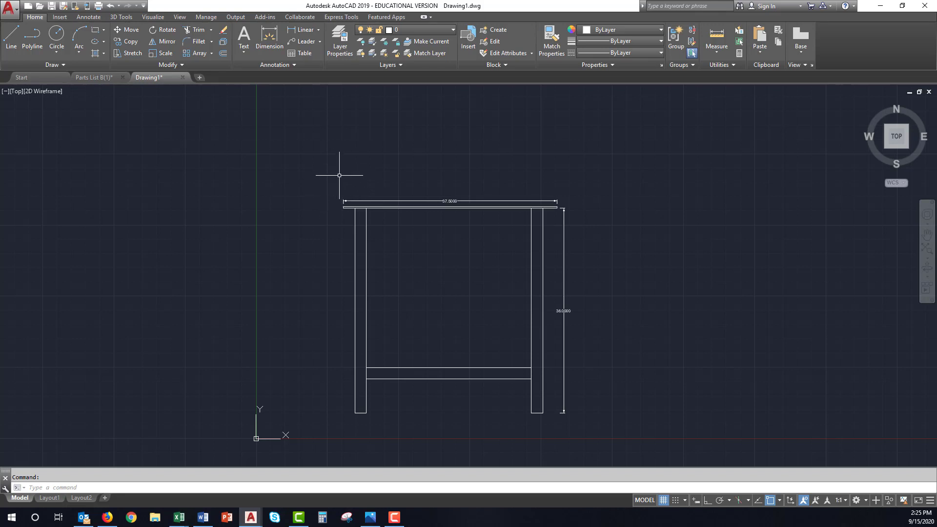
pyautogui.click(160, 56)
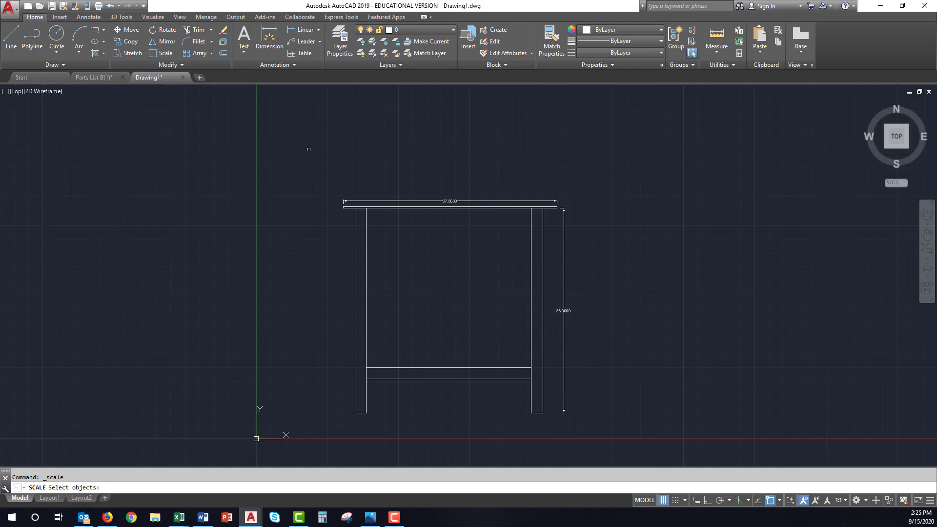
pyautogui.moveTo(309, 149)
pyautogui.mouseDown()
pyautogui.moveTo(672, 287)
pyautogui.moveTo(610, 436)
pyautogui.moveTo(335, 423)
pyautogui.moveTo(306, 385)
pyautogui.mouseUp()
pyautogui.press('Return')
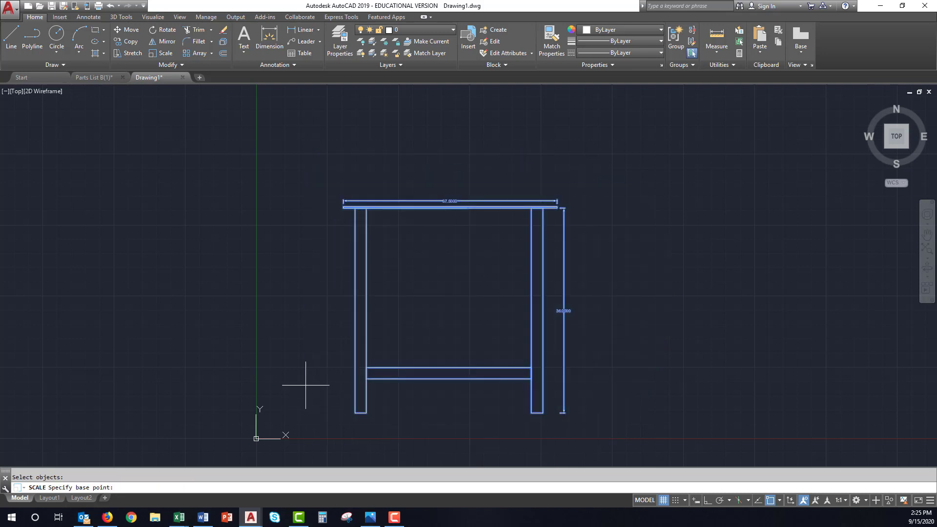
pyautogui.click(355, 412)
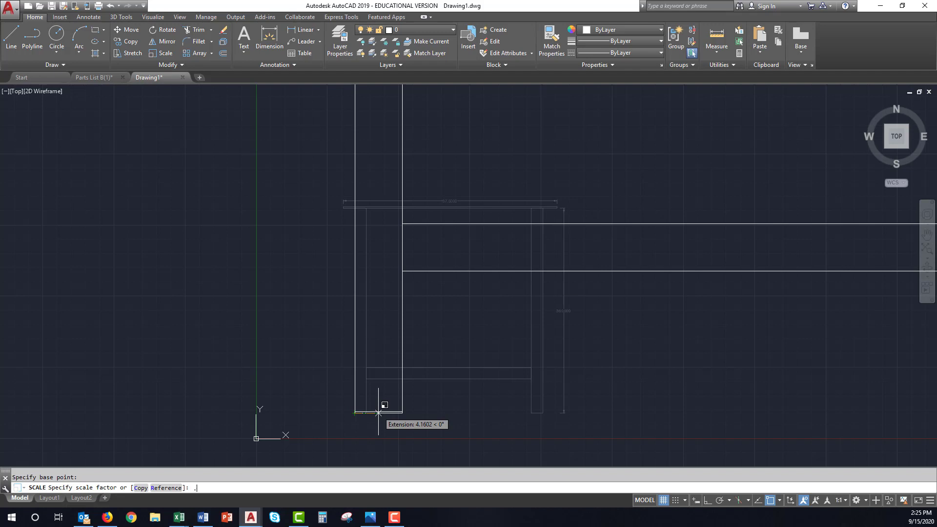
pyautogui.press('Return')
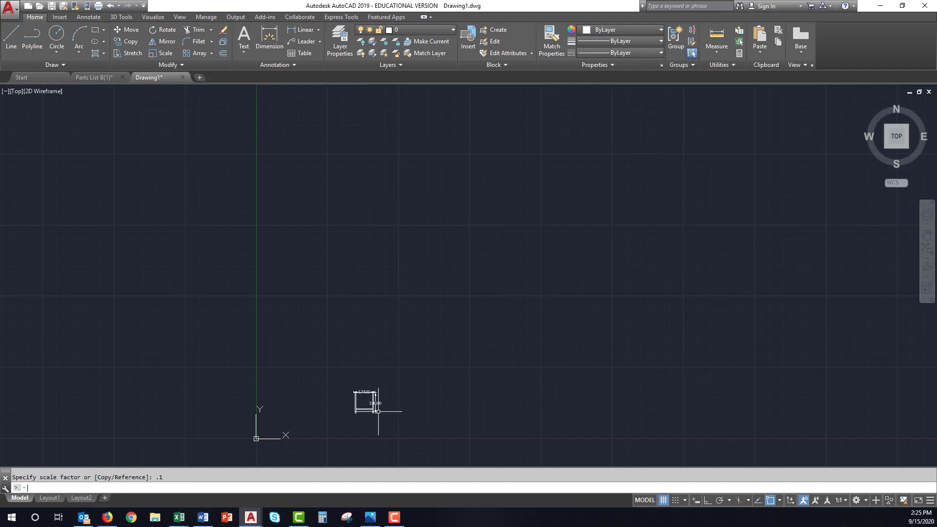
# Erase the width and height dimensions from the scaled-down table
pyautogui.scroll(3, 384, 400)
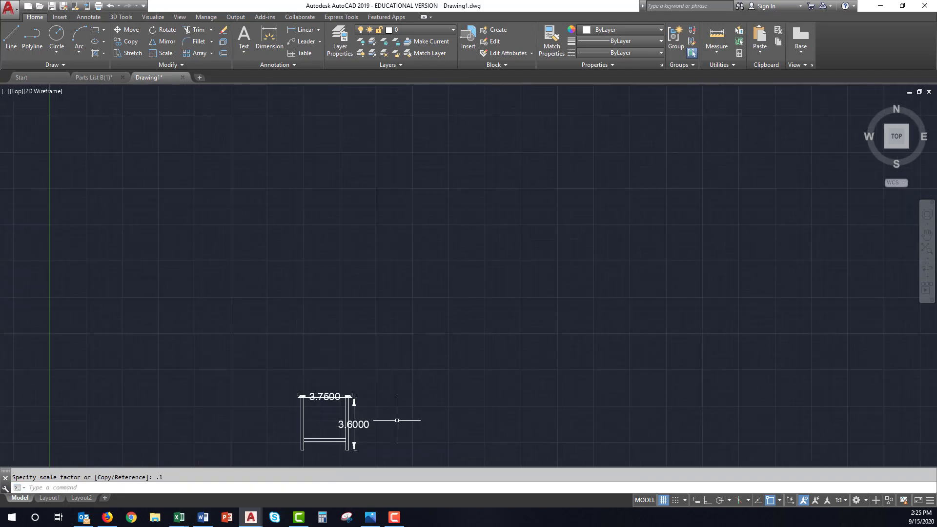
pyautogui.scroll(2, 418, 349)
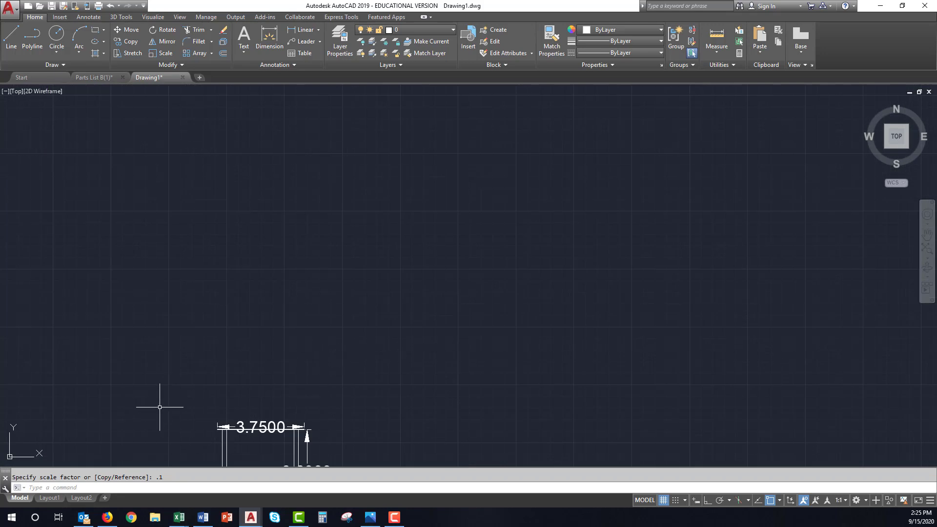
pyautogui.moveTo(158, 408)
pyautogui.mouseDown(button='middle')
pyautogui.moveTo(239, 310)
pyautogui.moveTo(254, 247)
pyautogui.mouseUp(button='middle')
pyautogui.scroll(3, 293, 288)
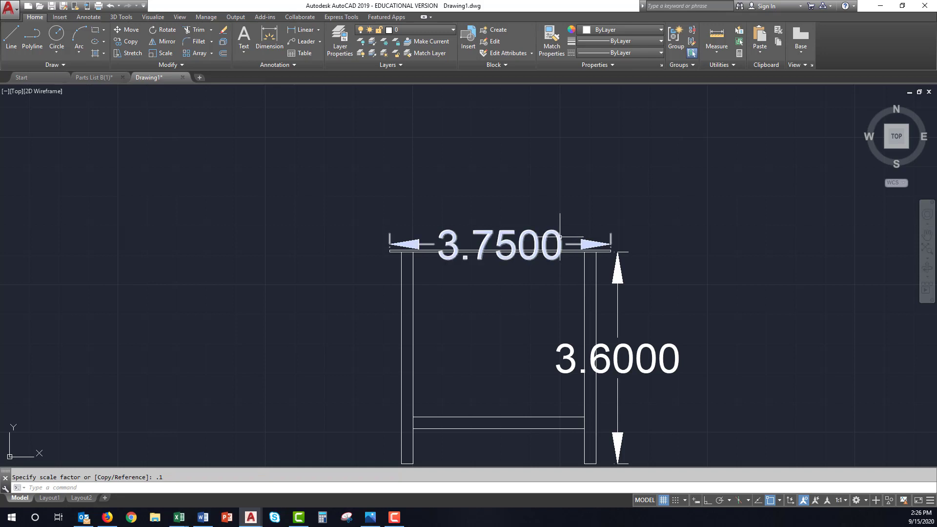
pyautogui.rightClick(560, 236)
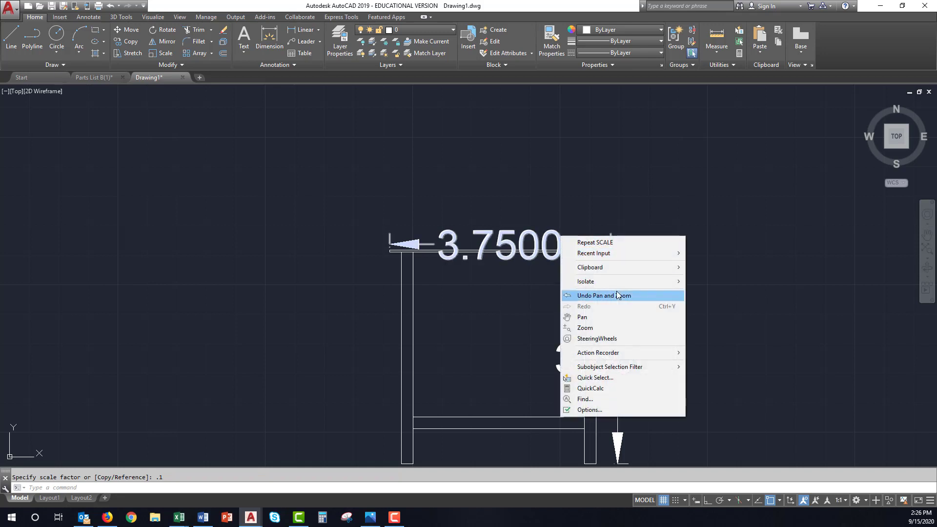
pyautogui.click(223, 30)
pyautogui.click(502, 237)
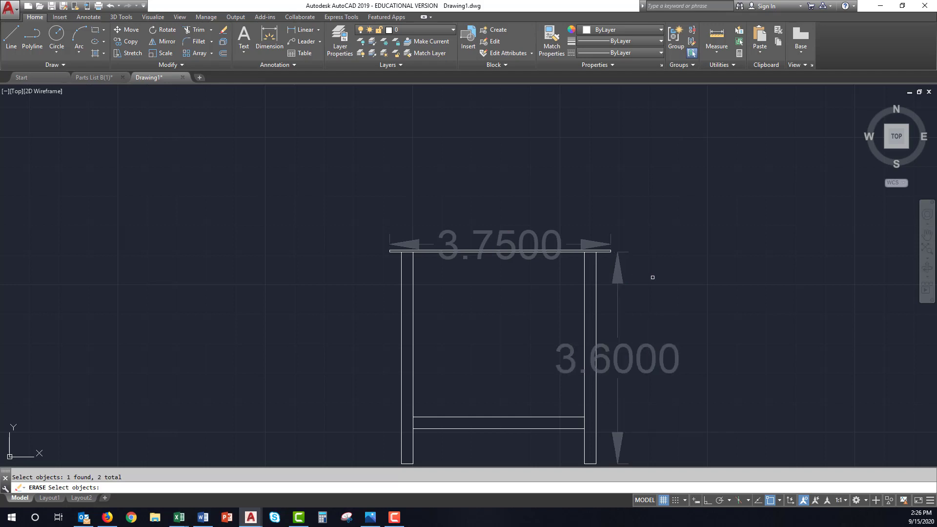
pyautogui.press('Return')
# Copy the scaled-down table from Drawing1 with its base point at the left leg's lower outer corner
pyautogui.scroll(-2, 654, 274)
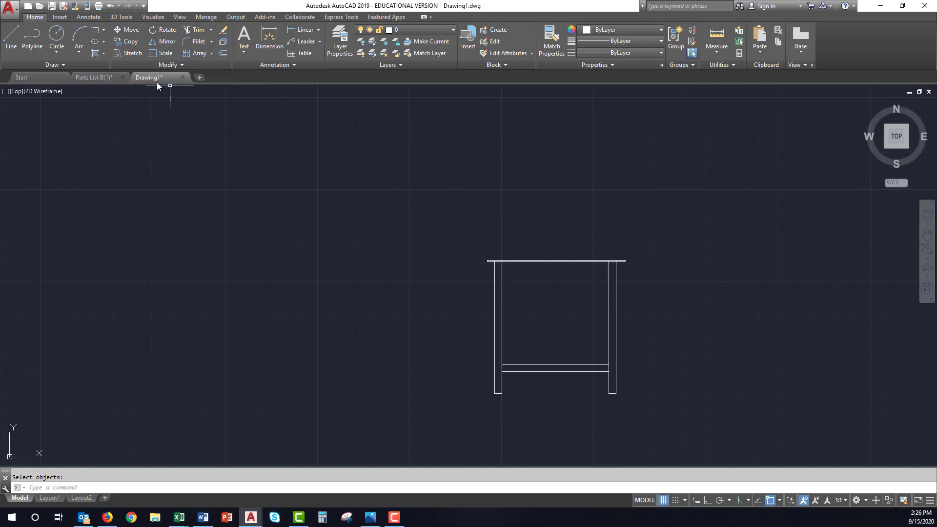
pyautogui.moveTo(446, 213)
pyautogui.mouseDown()
pyautogui.moveTo(703, 209)
pyautogui.moveTo(620, 422)
pyautogui.moveTo(411, 389)
pyautogui.mouseUp()
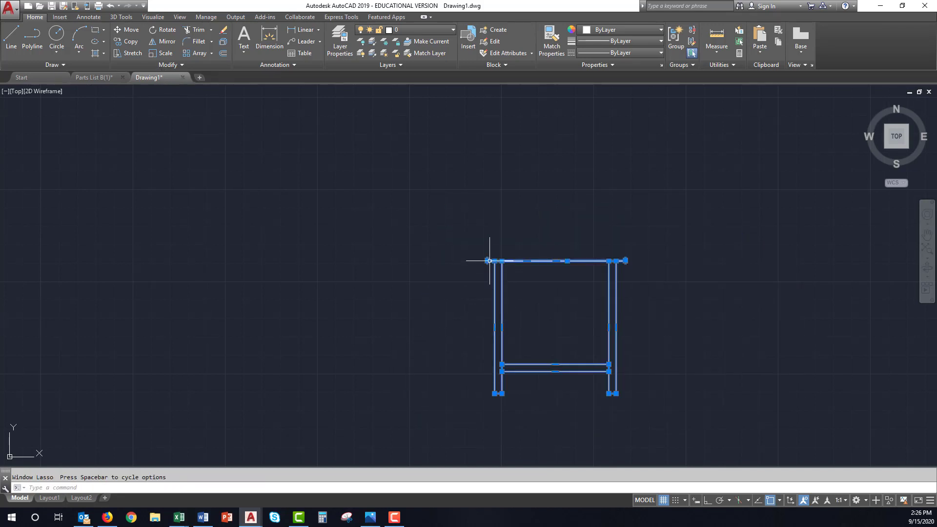
pyautogui.rightClick(490, 262)
pyautogui.moveTo(536, 293)
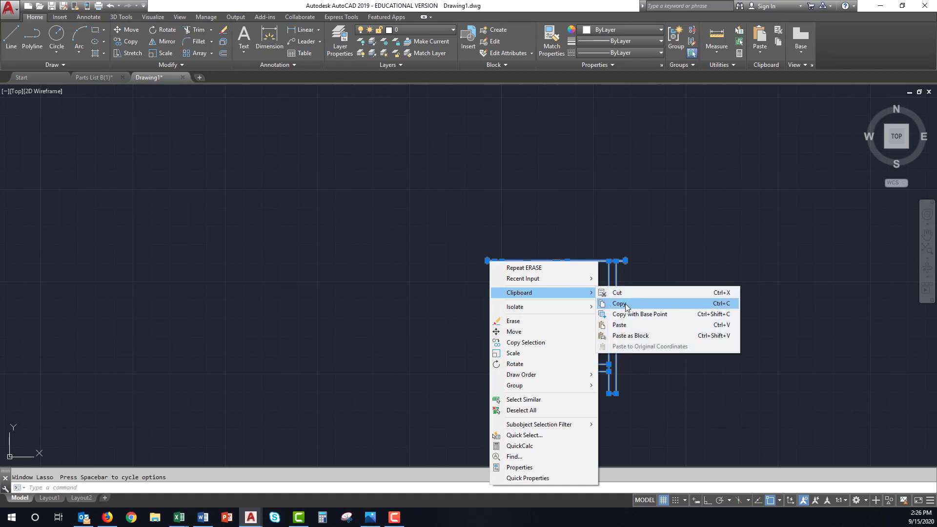
pyautogui.click(633, 314)
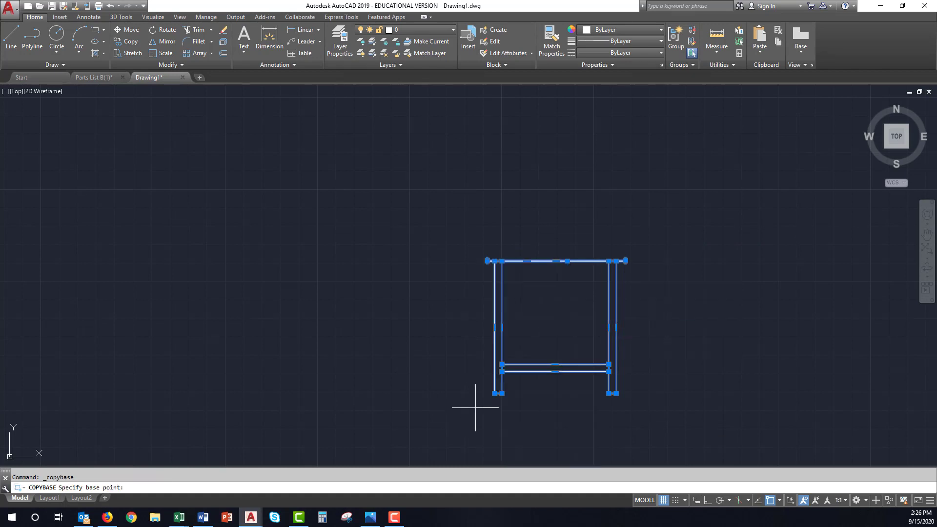
pyautogui.click(494, 394)
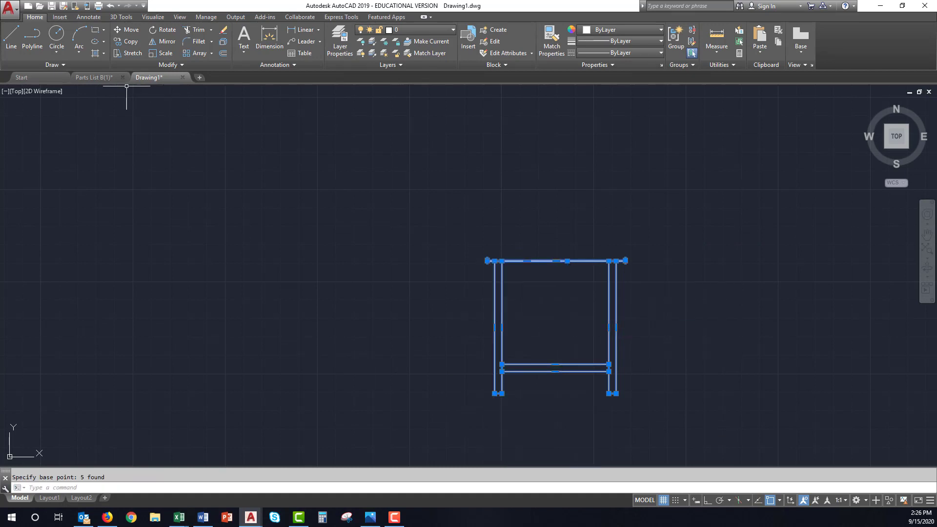
# Paste the scaled-down table into Parts List B(1), placing its base point inside the border's lower-left area
pyautogui.click(100, 78)
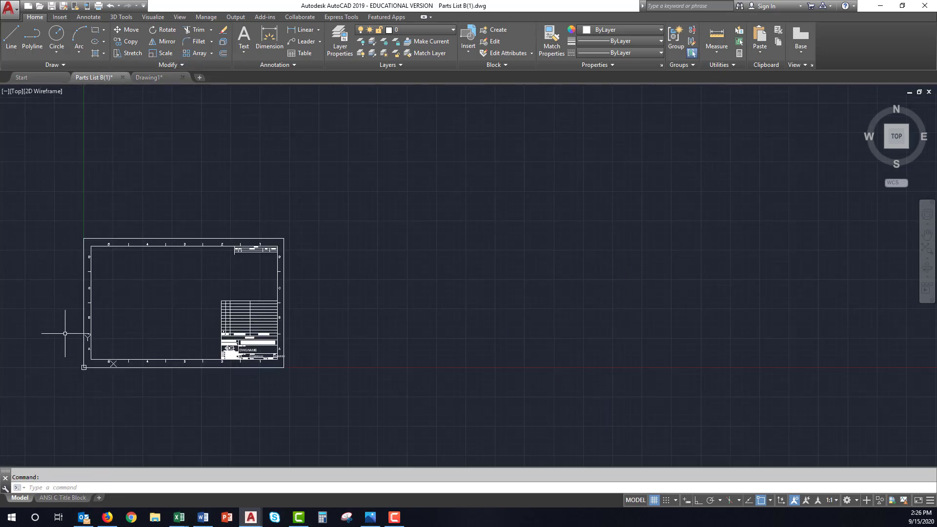
pyautogui.scroll(4, 78, 324)
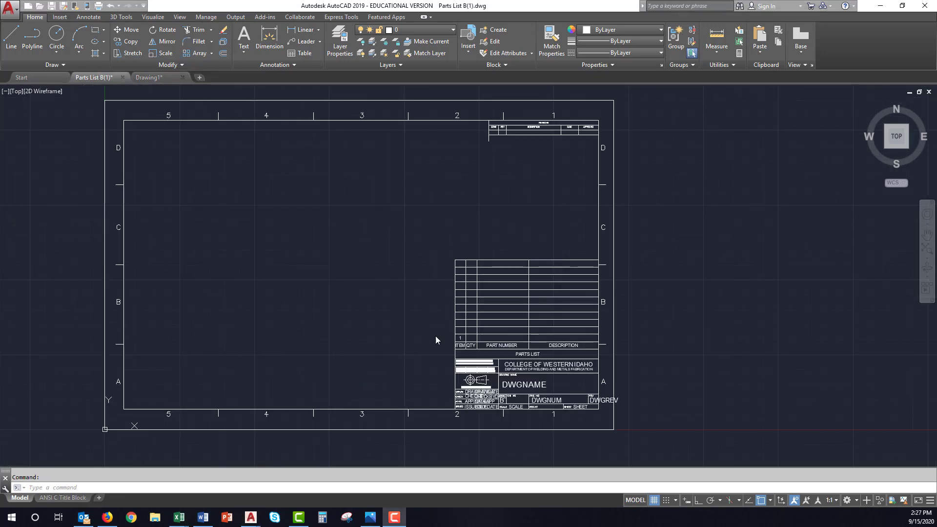
pyautogui.rightClick(180, 352)
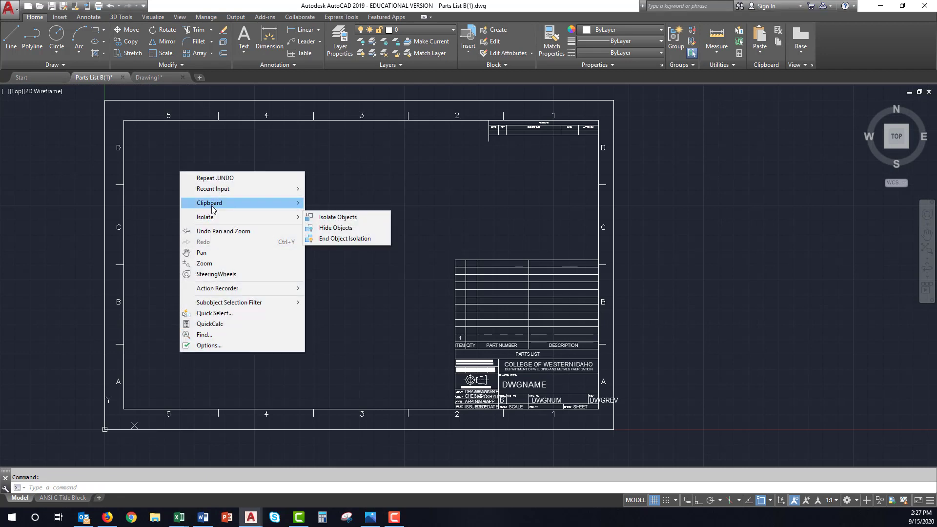
pyautogui.moveTo(211, 203)
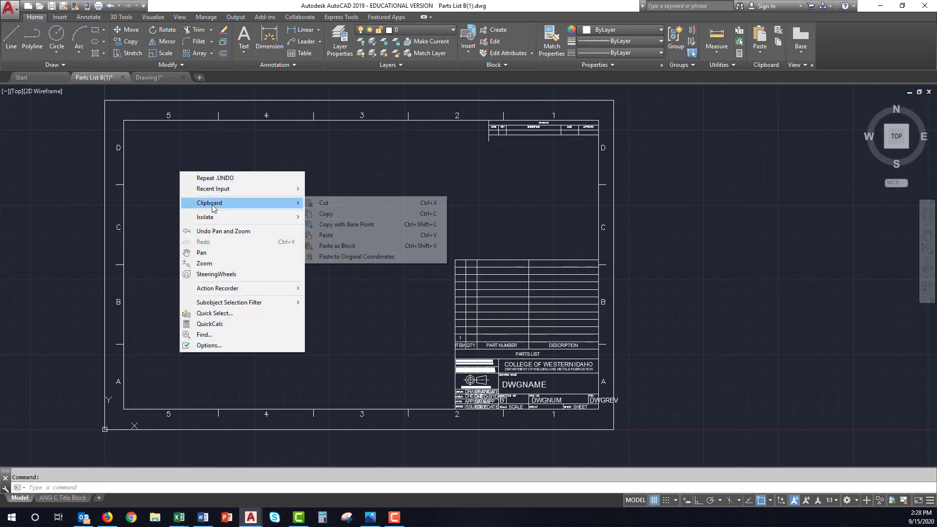
pyautogui.click(344, 236)
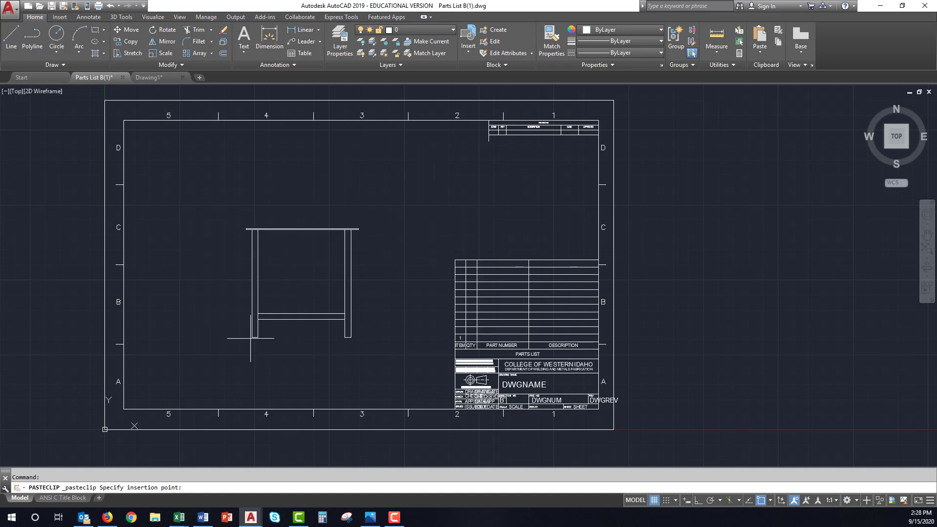
pyautogui.click(183, 353)
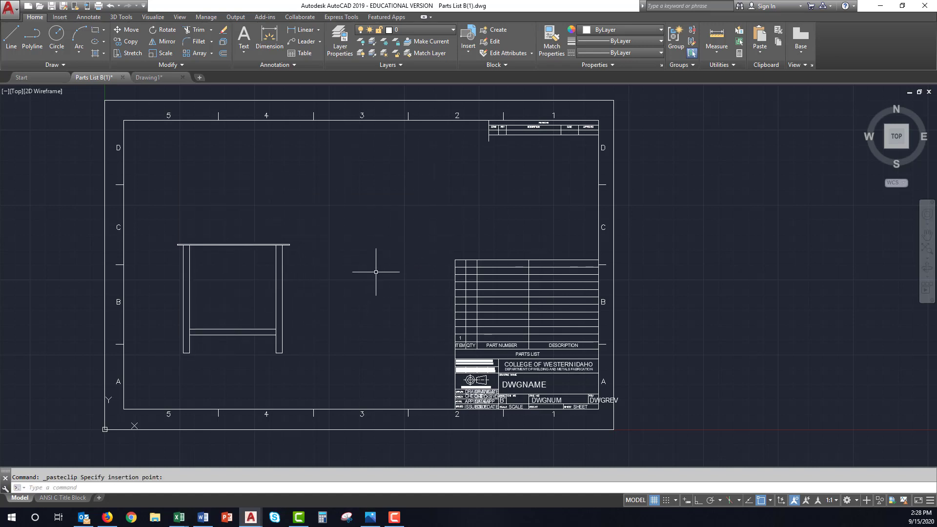
pyautogui.scroll(5, 206, 208)
pyautogui.scroll(-2, 196, 219)
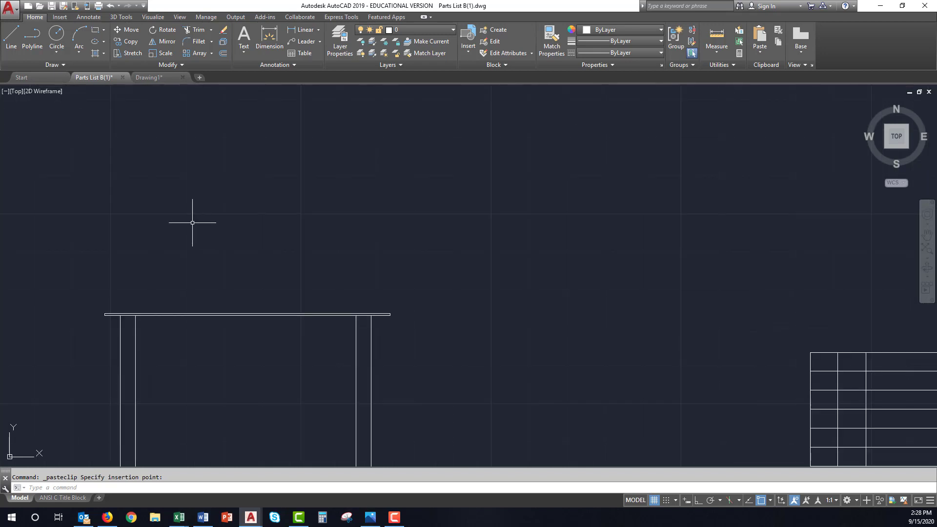
pyautogui.moveTo(178, 226)
pyautogui.mouseDown(button='middle')
pyautogui.moveTo(345, 186)
pyautogui.moveTo(367, 254)
pyautogui.mouseUp(button='middle')
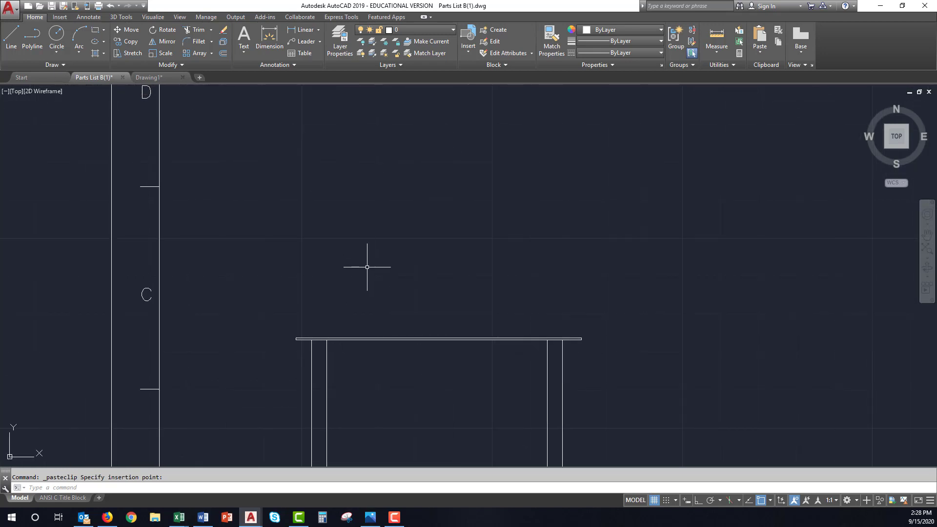
pyautogui.scroll(-2, 366, 261)
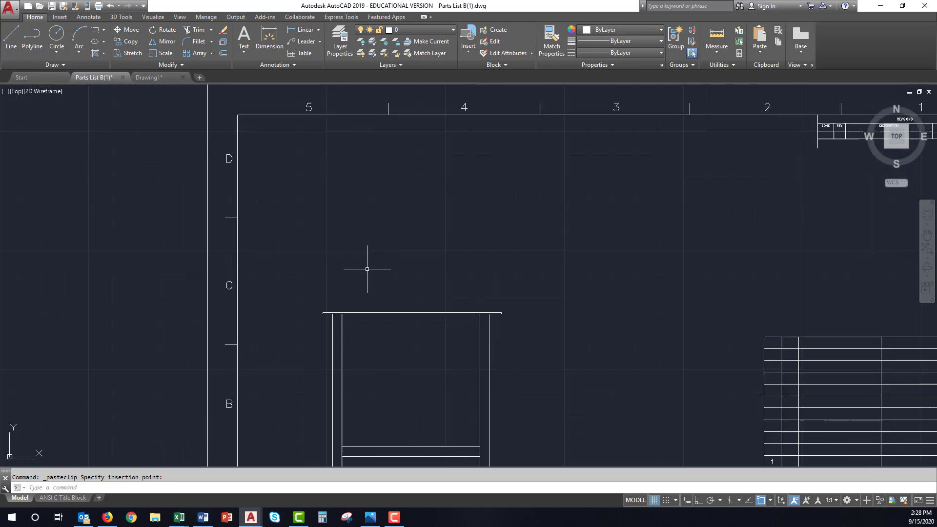
pyautogui.click(267, 36)
pyautogui.scroll(2, 293, 316)
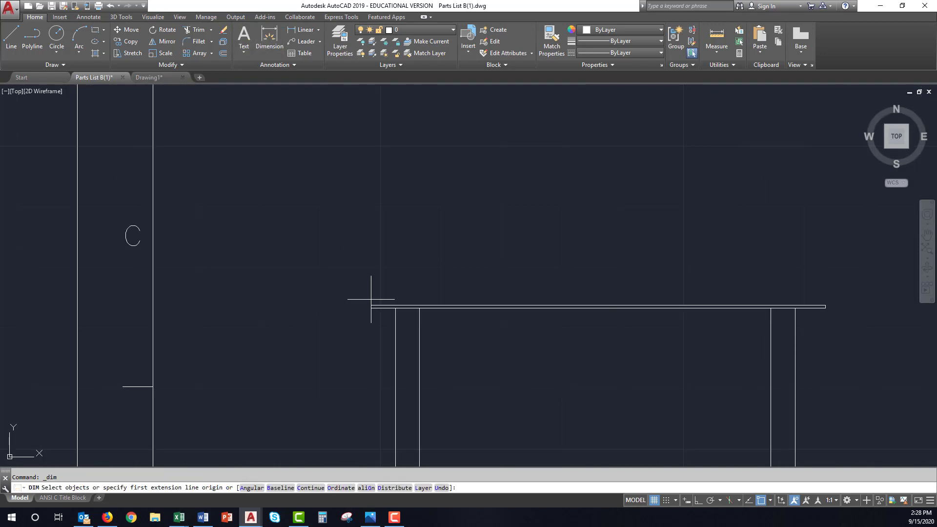
pyautogui.click(371, 305)
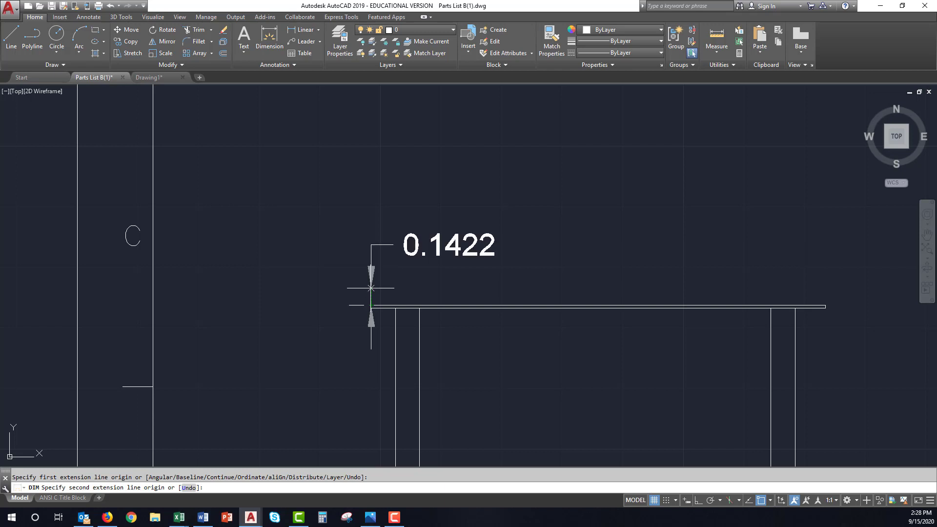
pyautogui.scroll(-4, 371, 274)
pyautogui.press('Escape')
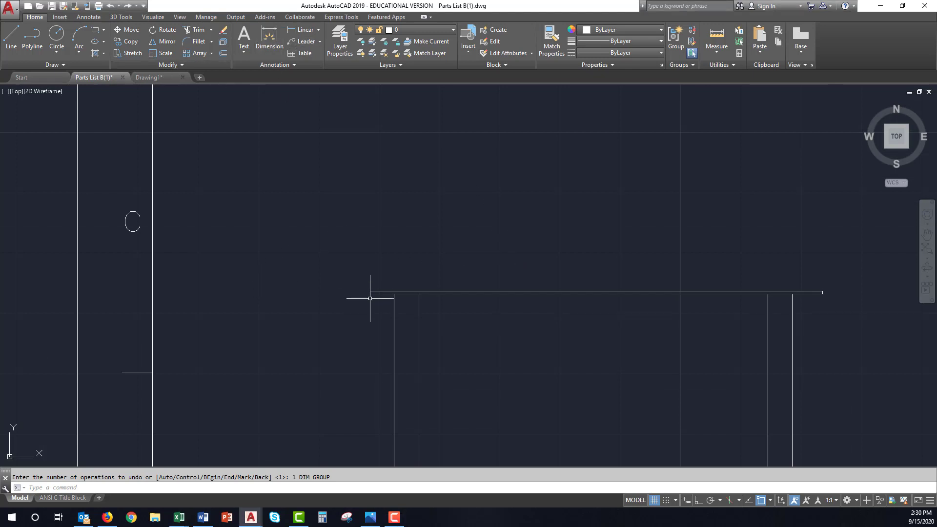
# Dimension the tabletop's overall width between its upper corners, placing the dimension above the table
pyautogui.click(269, 37)
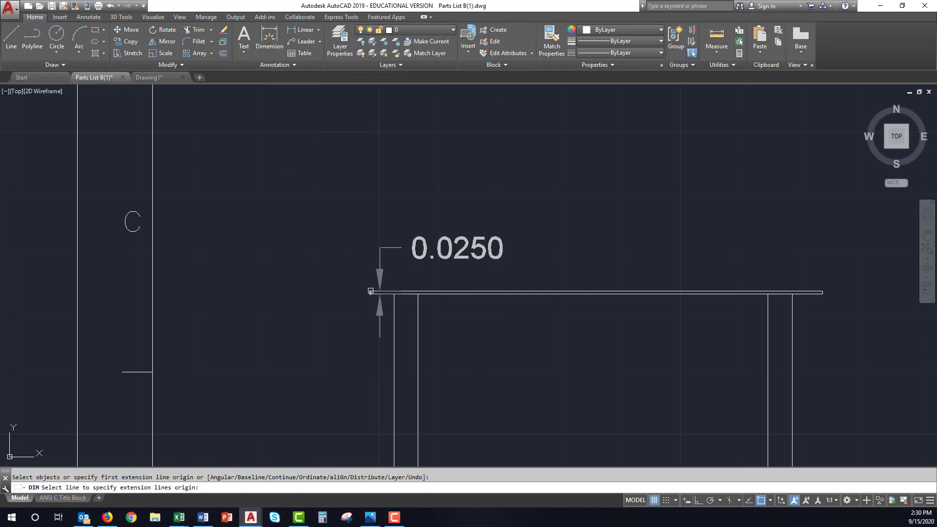
pyautogui.click(369, 291)
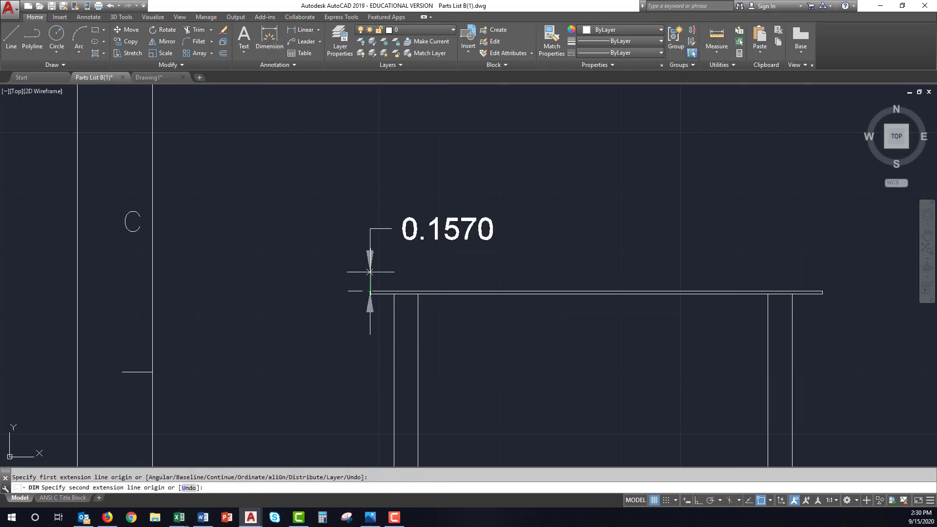
pyautogui.click(823, 292)
pyautogui.click(780, 244)
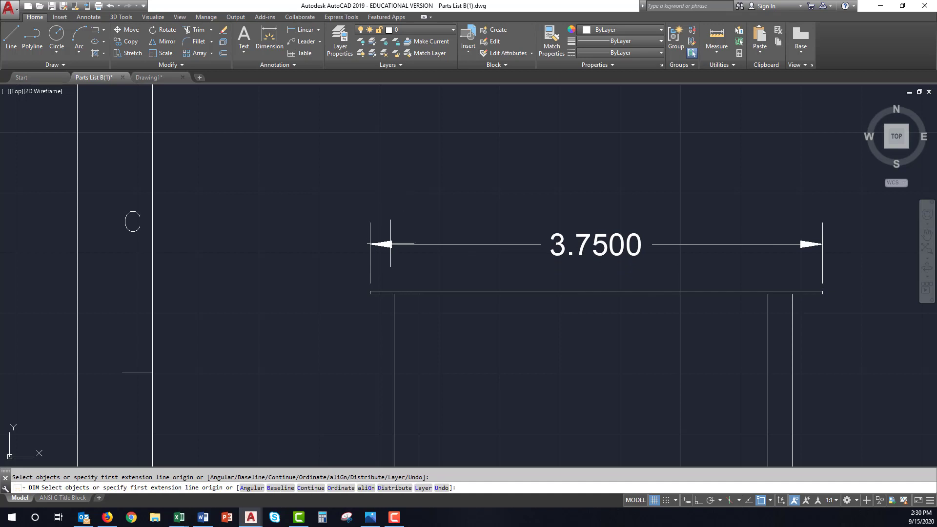
pyautogui.press('Escape')
# Set the linear dimension scale of the tabletop's width dimension to 10 in its properties
pyautogui.click(389, 244)
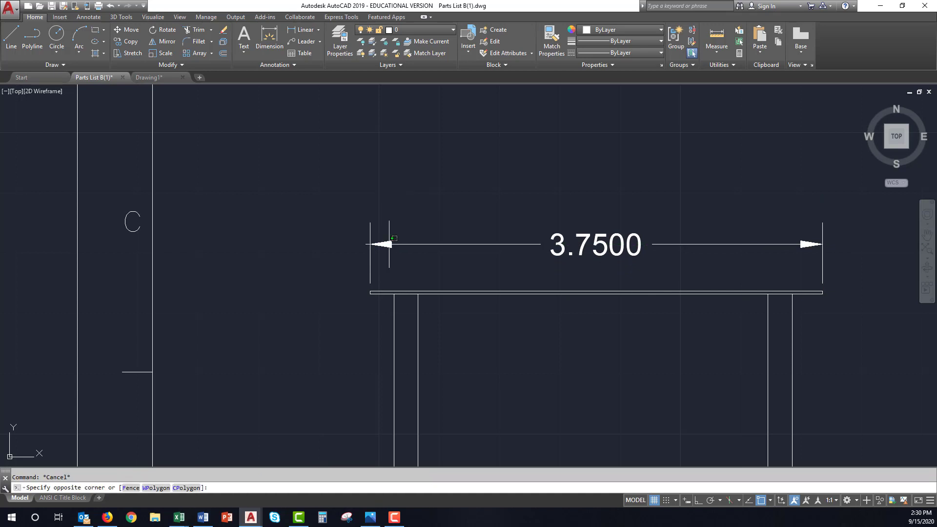
pyautogui.press('Escape')
pyautogui.click(603, 244)
pyautogui.rightClick(603, 244)
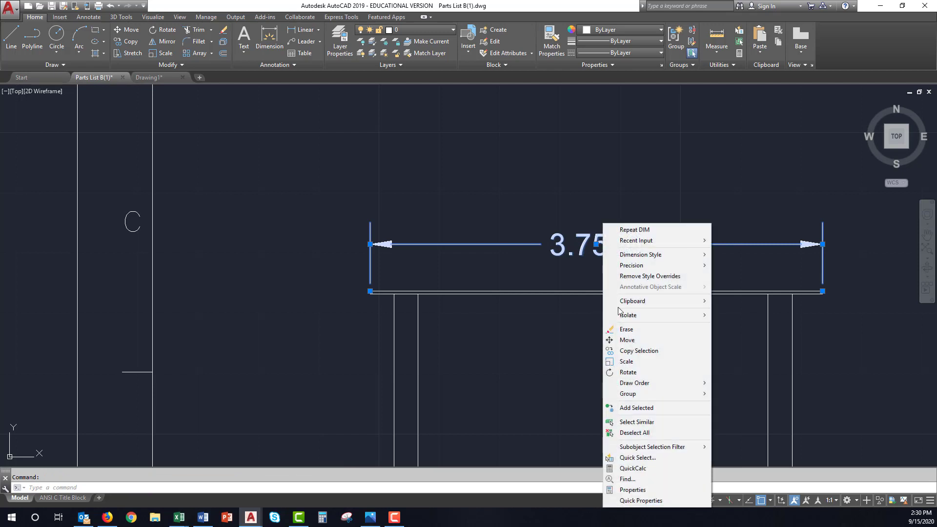
pyautogui.click(640, 490)
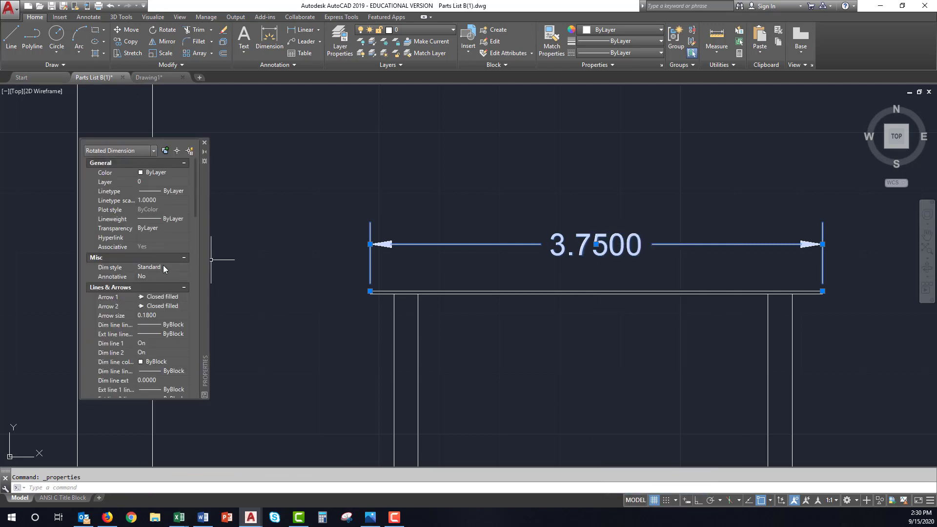
pyautogui.scroll(-10, 163, 265)
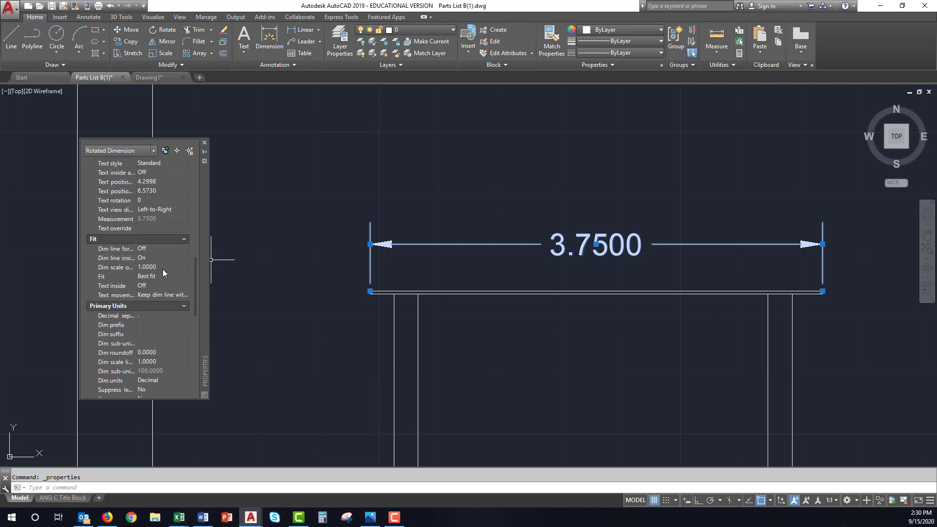
pyautogui.scroll(-5, 162, 268)
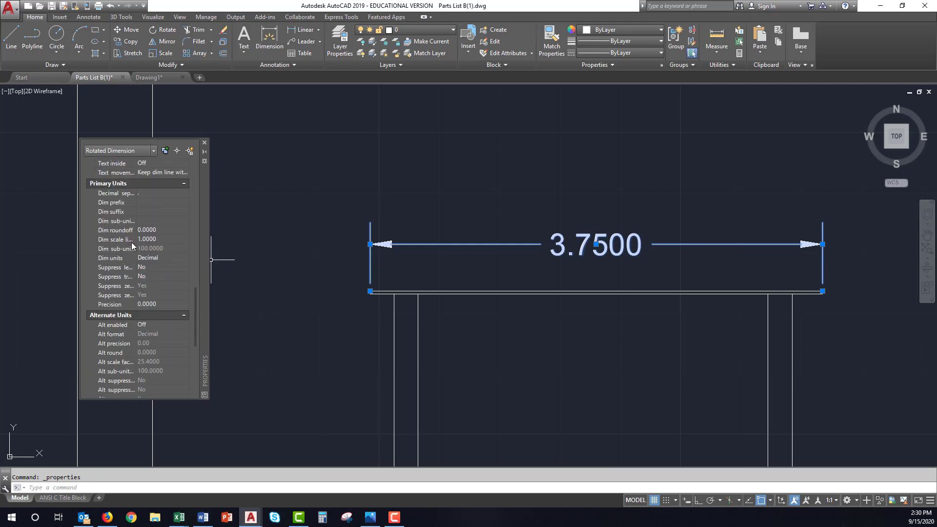
pyautogui.click(158, 239)
pyautogui.press('Return')
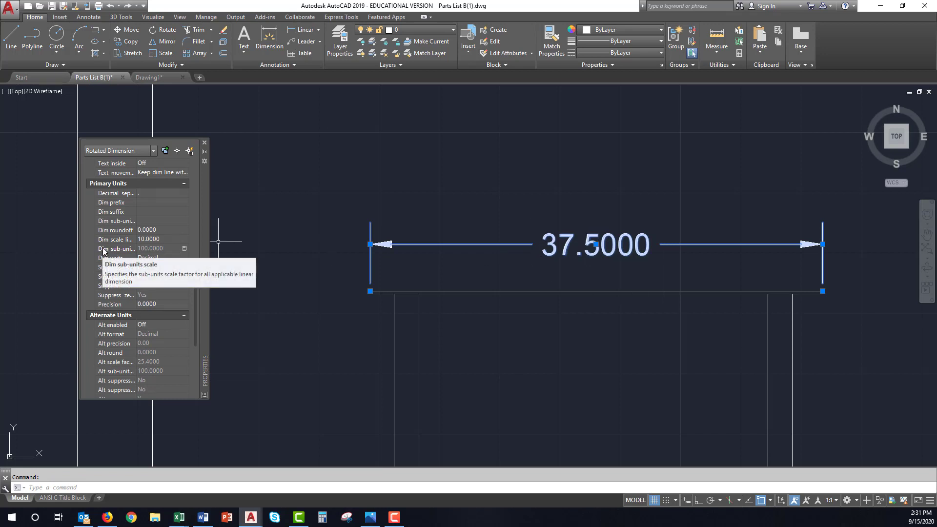
# Try to change the width dimension's roundoff to 0.00, and then to 0.000 through the calculator
pyautogui.click(164, 231)
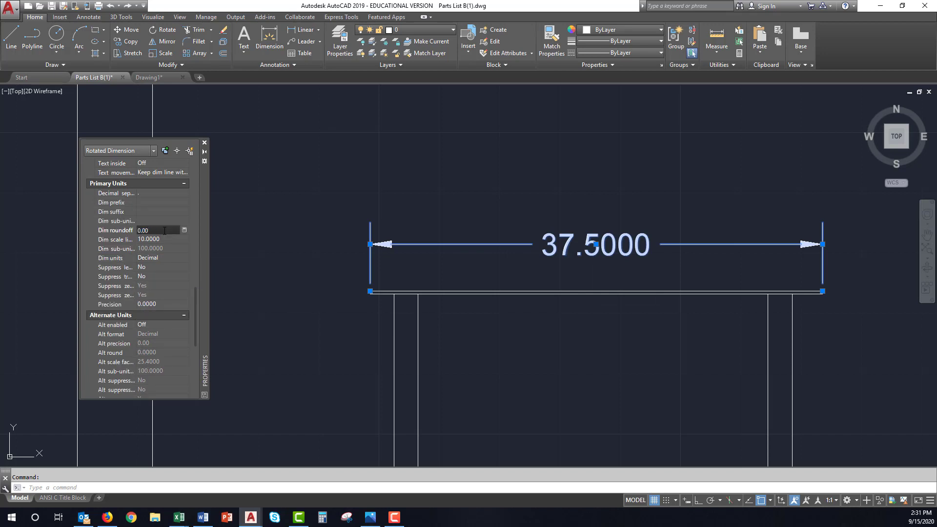
pyautogui.press('Tab')
pyautogui.press('Return')
pyautogui.click(157, 229)
pyautogui.click(184, 229)
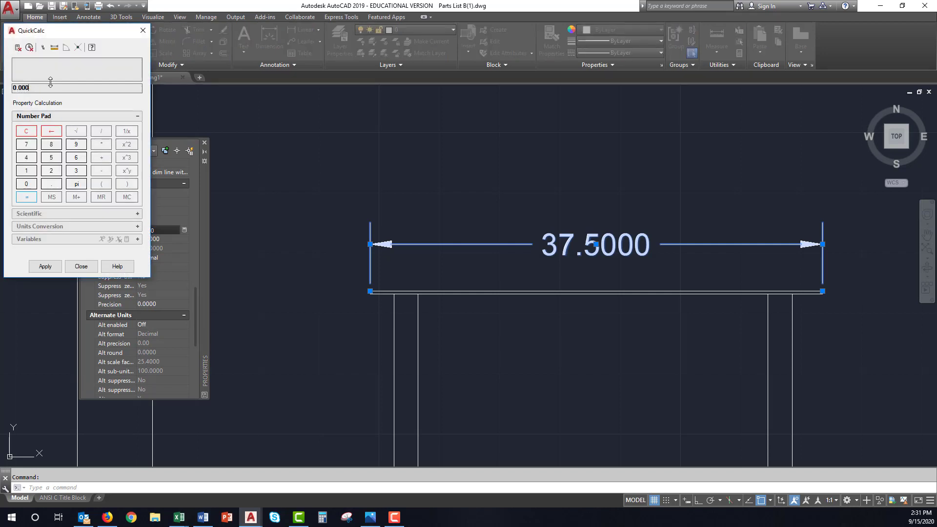
pyautogui.click(45, 266)
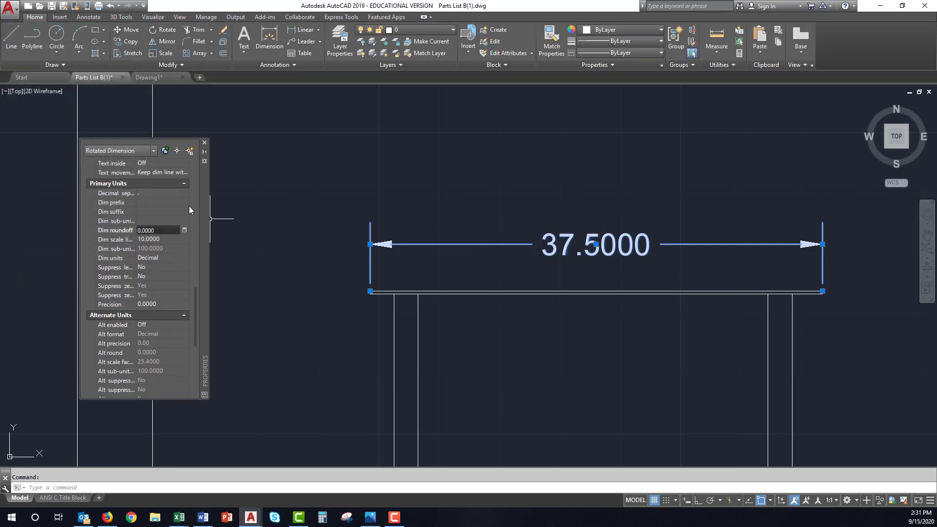
# Deselect the width dimension and close its properties
pyautogui.scroll(-4, 464, 188)
pyautogui.scroll(-2, 504, 199)
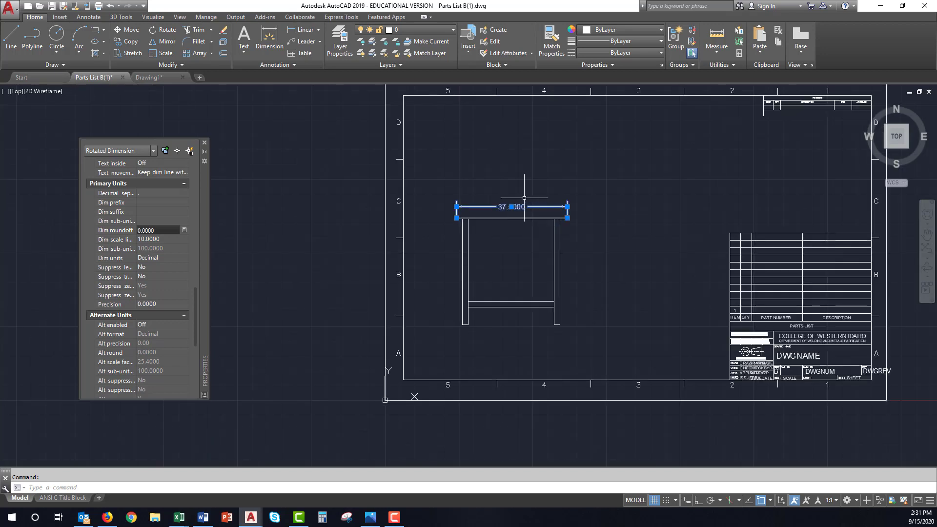
pyautogui.press('Escape')
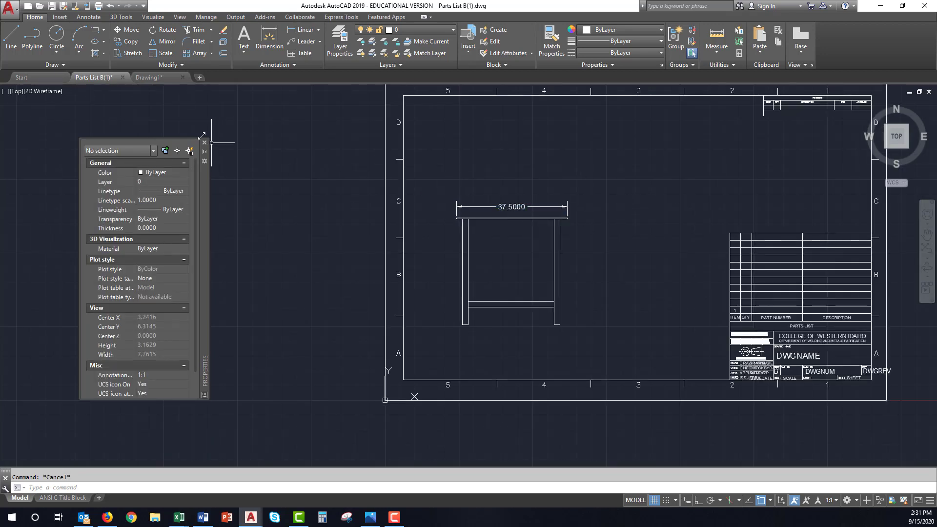
pyautogui.click(204, 144)
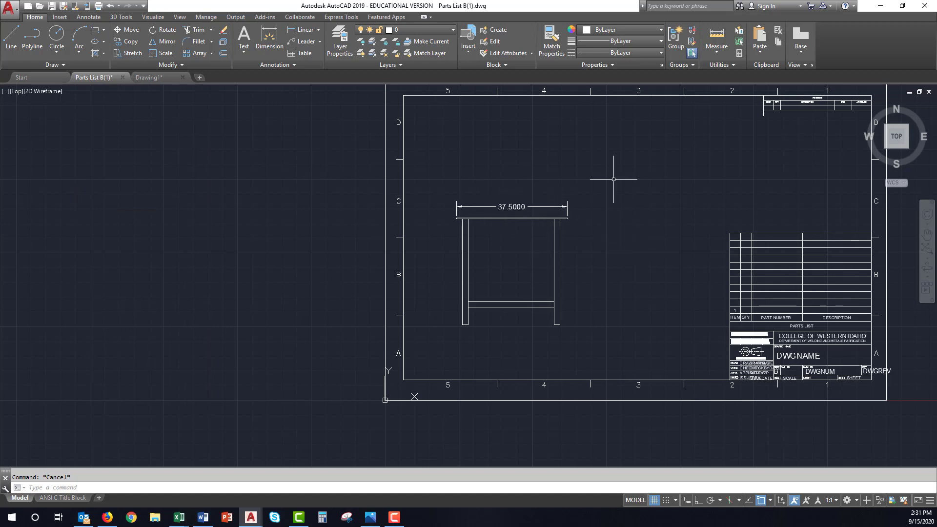
pyautogui.scroll(-4, 632, 172)
pyautogui.moveTo(659, 151); pyautogui.dragTo(460, 259, button='middle')
pyautogui.scroll(3, 443, 263)
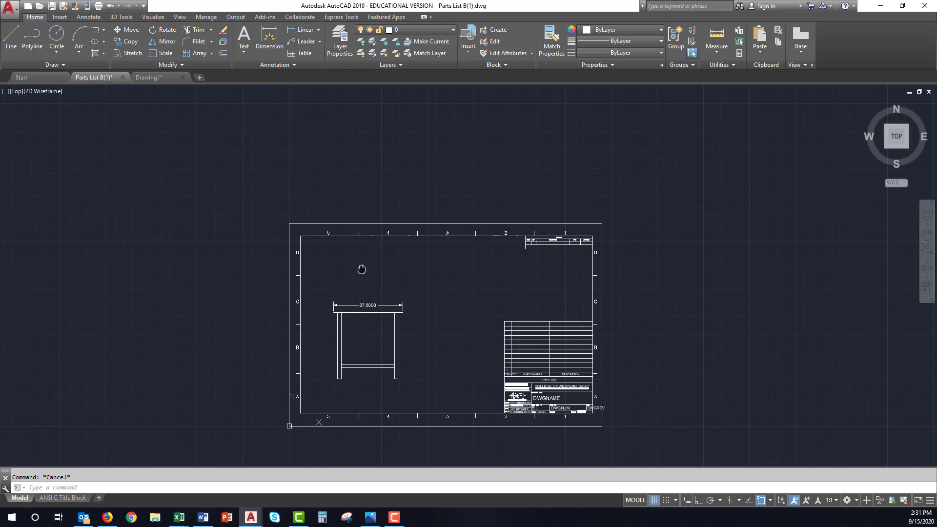
pyautogui.moveTo(361, 266); pyautogui.dragTo(392, 235, button='middle')
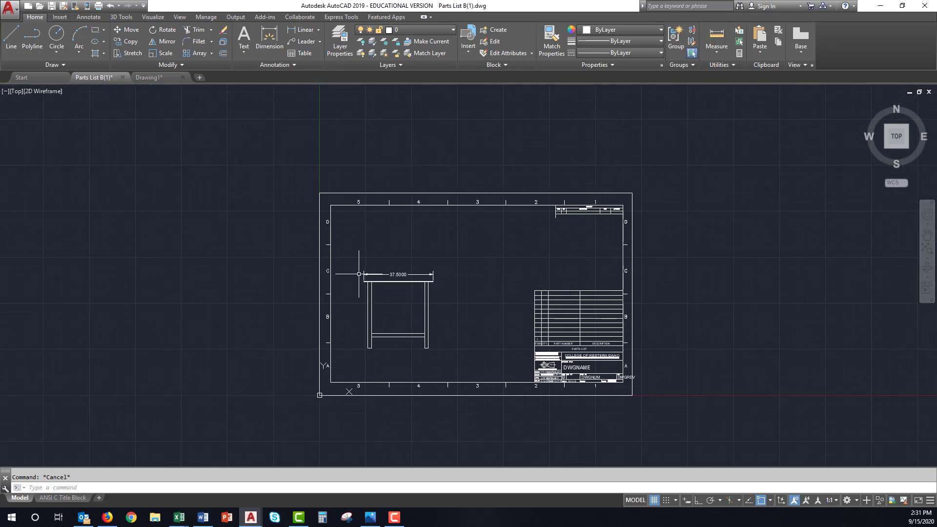